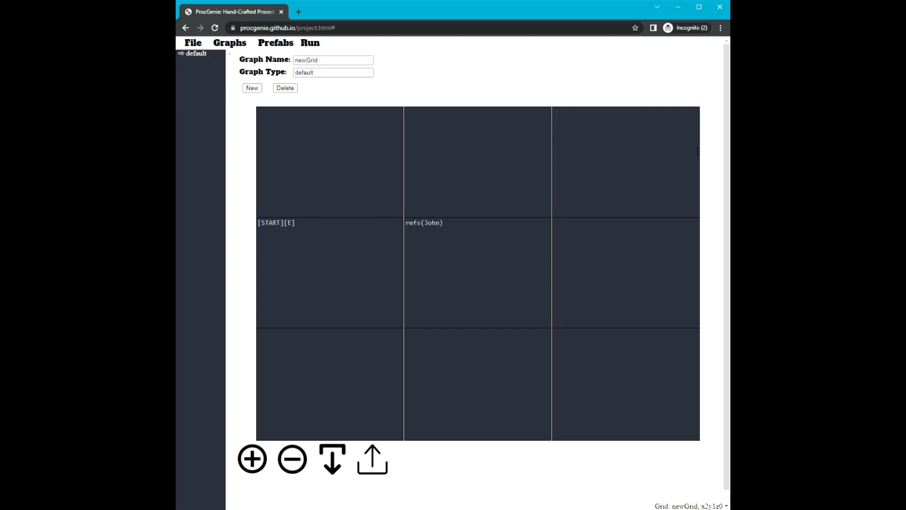
Append the direction [E] to the refs() cell directly east of the [START][E] cell.
drag(488, 254, 395, 243)
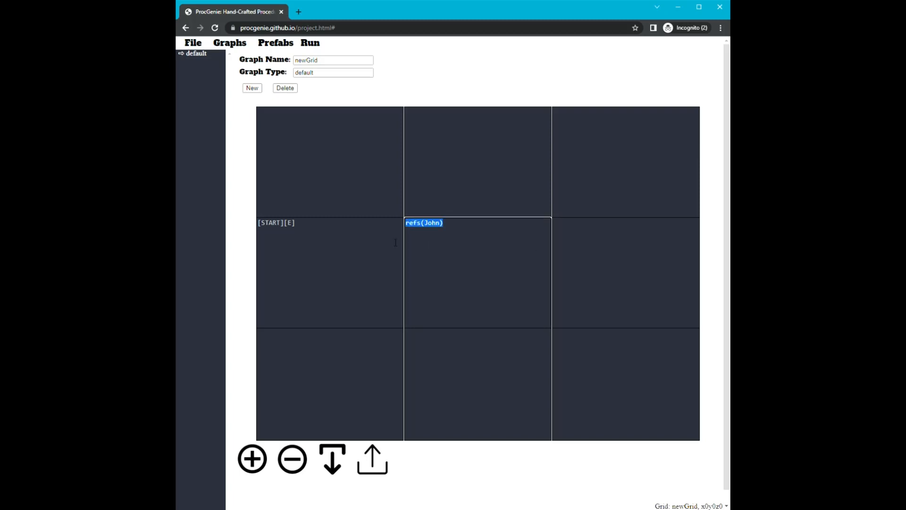
key(Right)
drag(427, 228, 410, 230)
key(Right)
text([E])
Enter +(old) in the empty cell x2y0z0, east of the refs() cell.
key(Tab)
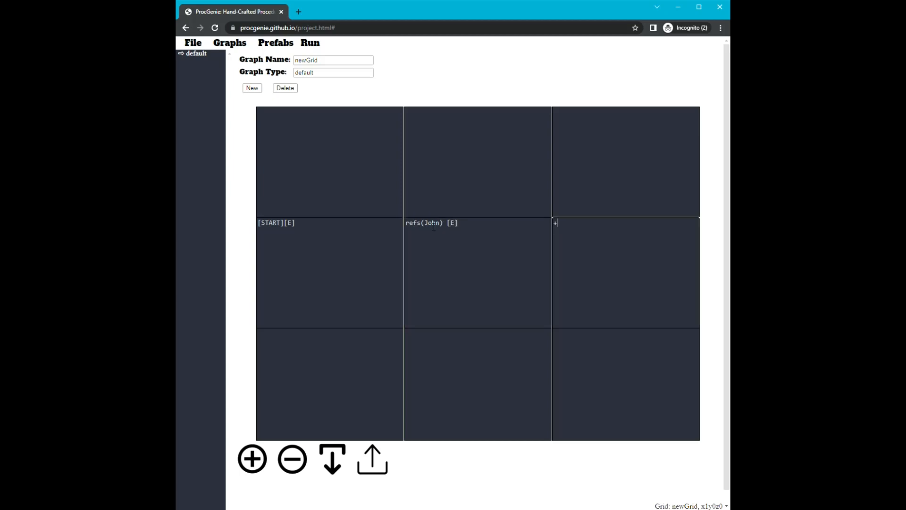
text(+(old))
click(562, 227)
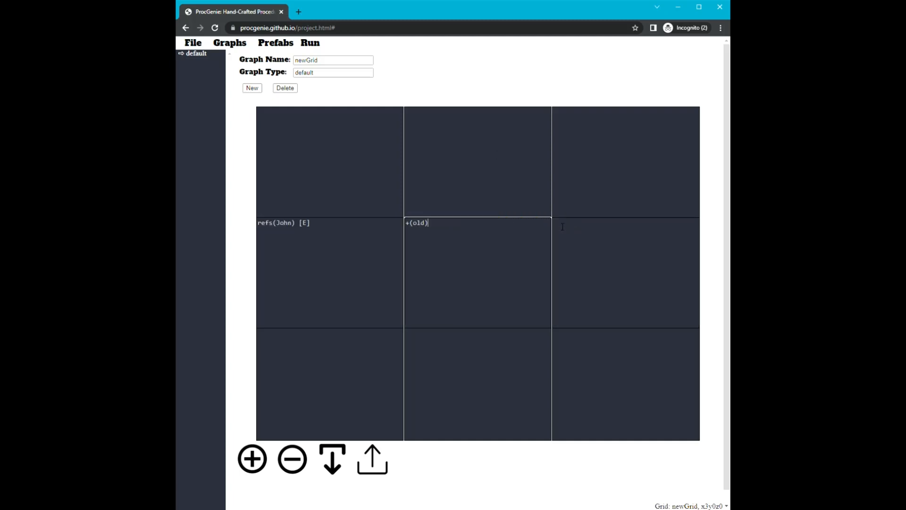
Examine the path from [START][E] through the refs() cell to +(old), comparing each cell's contents.
drag(433, 230, 409, 230)
click(419, 227)
double_click(417, 227)
click(429, 227)
click(400, 236)
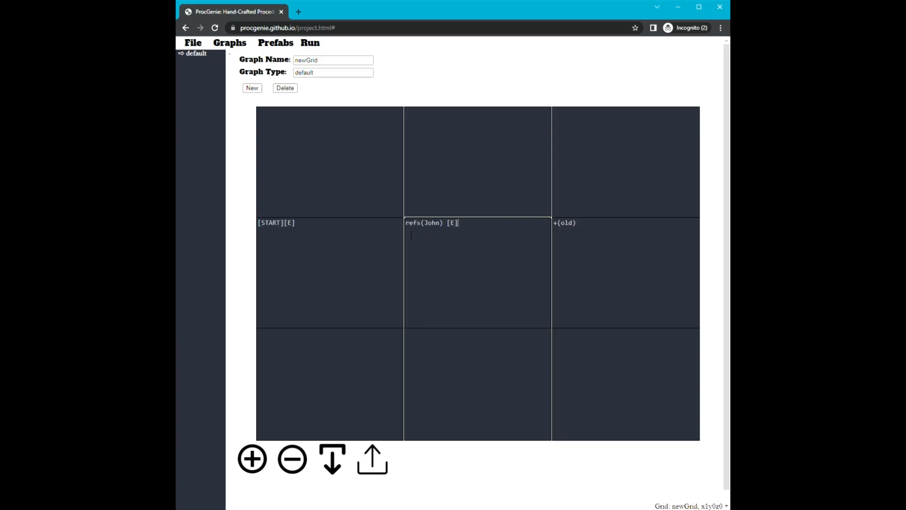
drag(440, 230, 411, 230)
click(450, 229)
drag(281, 228, 262, 228)
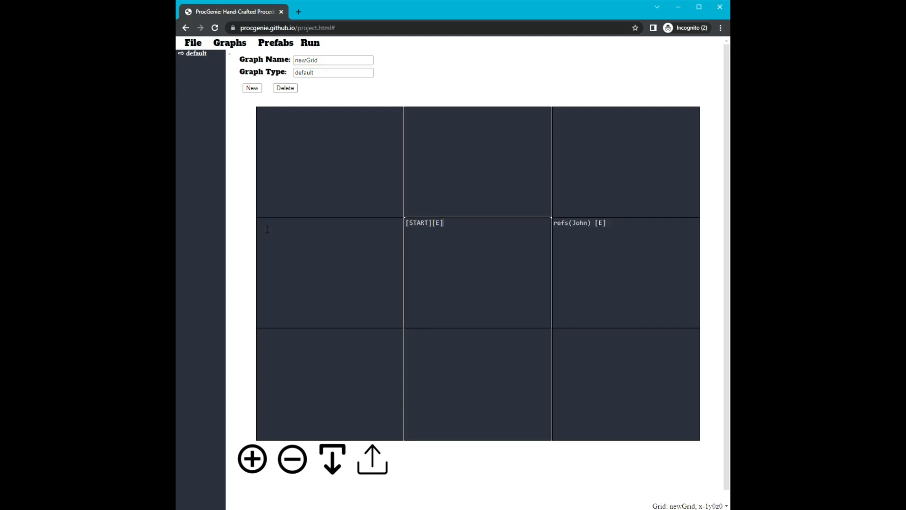
click(580, 235)
drag(448, 230, 403, 230)
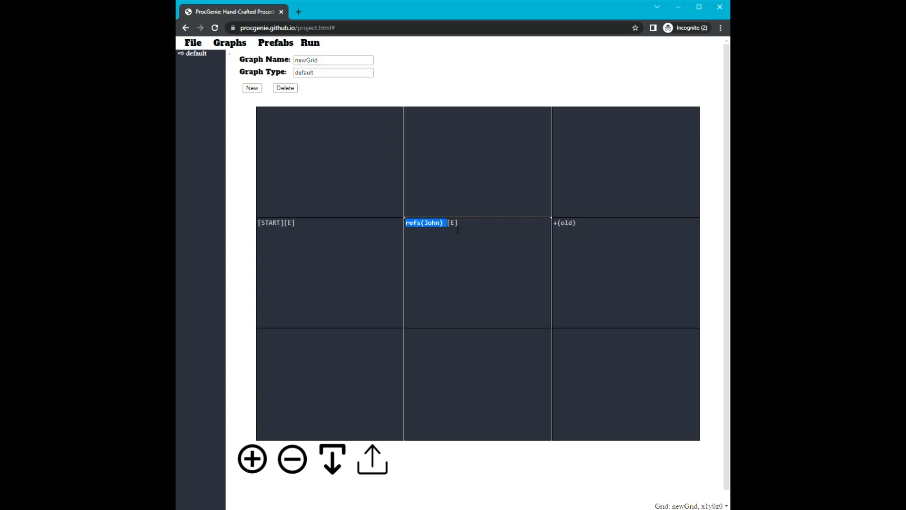
click(598, 237)
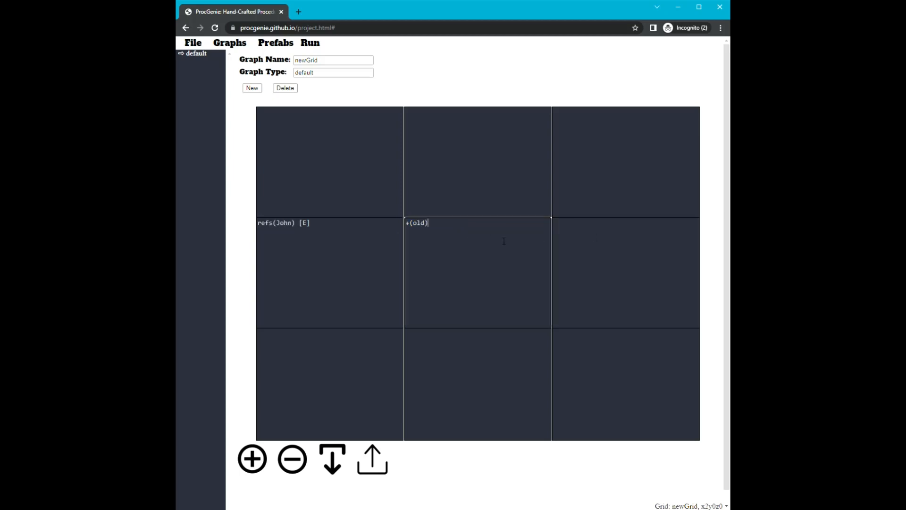
click(307, 234)
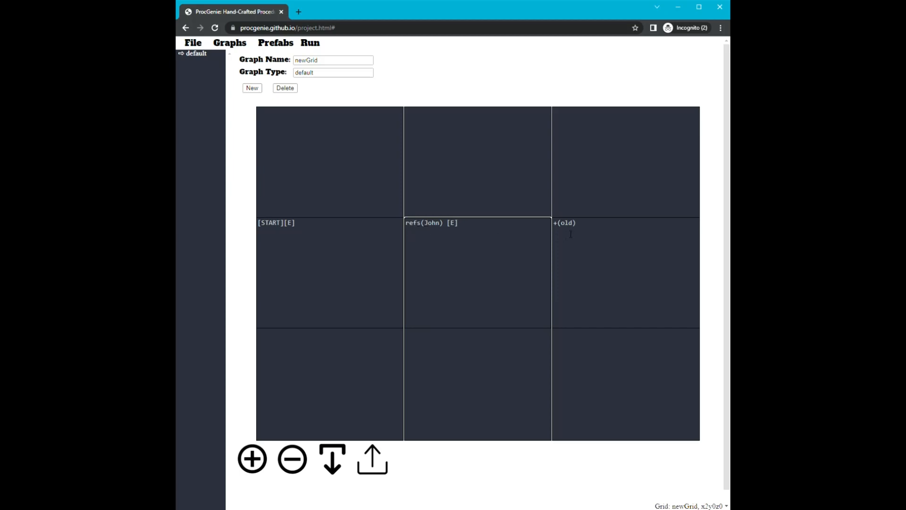
drag(571, 234, 549, 229)
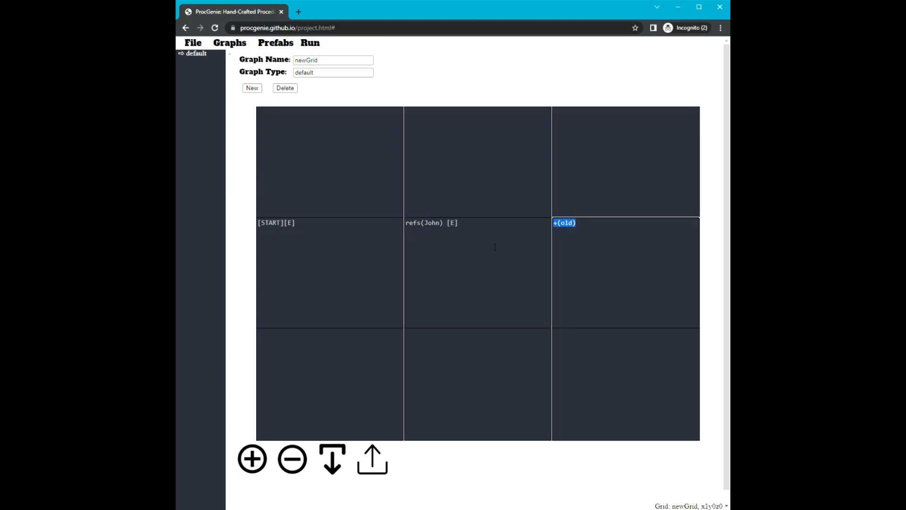
click(543, 242)
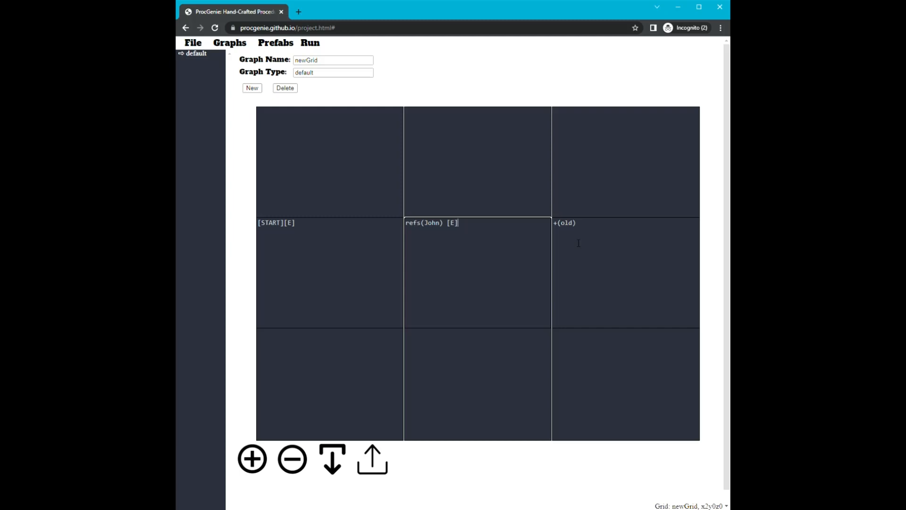
Append [E] to the +(old) cell and enter refs() with a second person's first name plus [S] in the cell east of it.
click(579, 243)
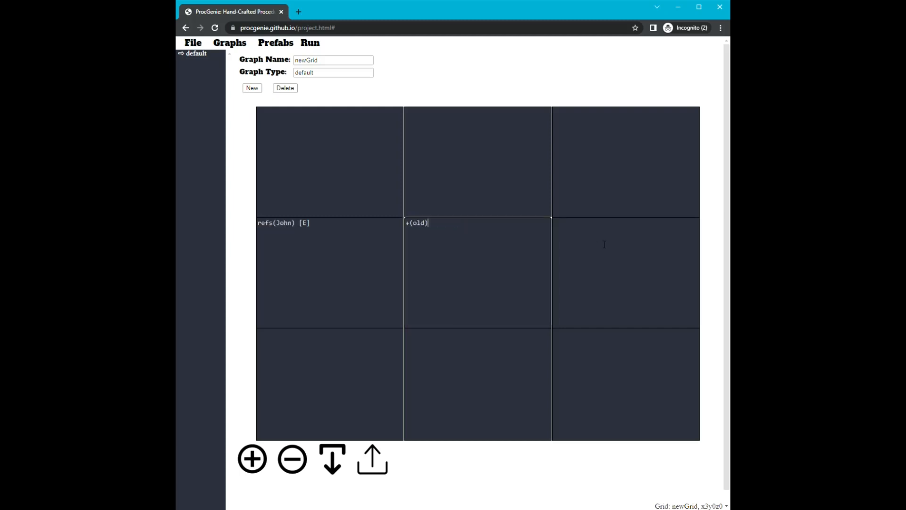
text([E])
click(604, 245)
text(refs(Charlie)
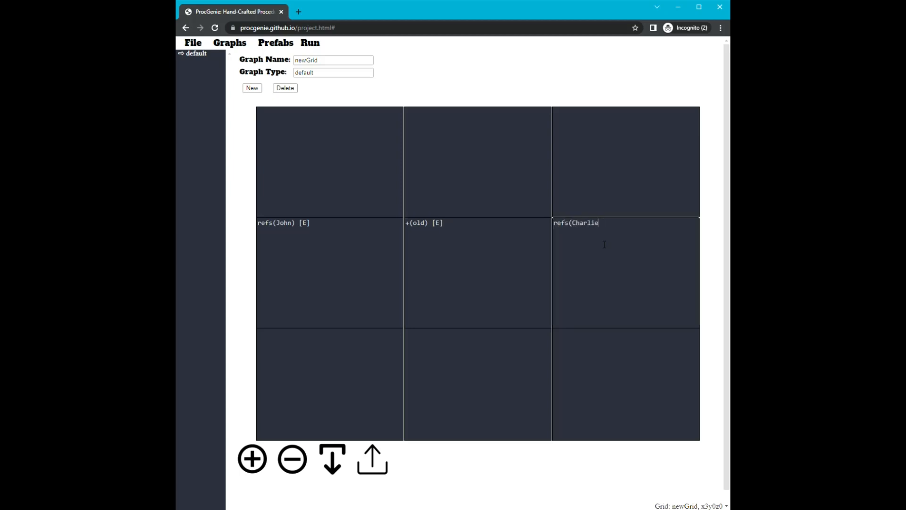
text() [S])
Enter +(young)[W] in the cell directly south of the second person's refs() cell.
click(607, 364)
text(+()
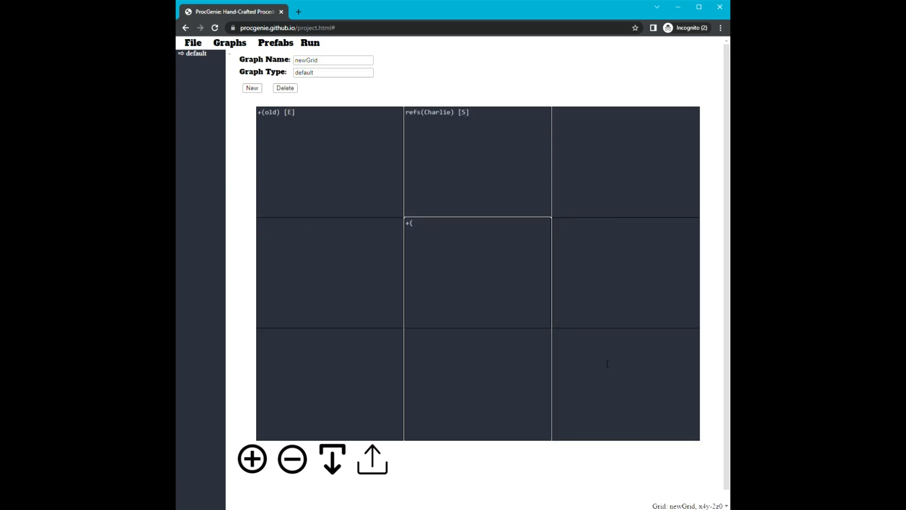
text(young)[W])
Enter refs() with the first person's name in the cell west of +(young)[W].
click(383, 166)
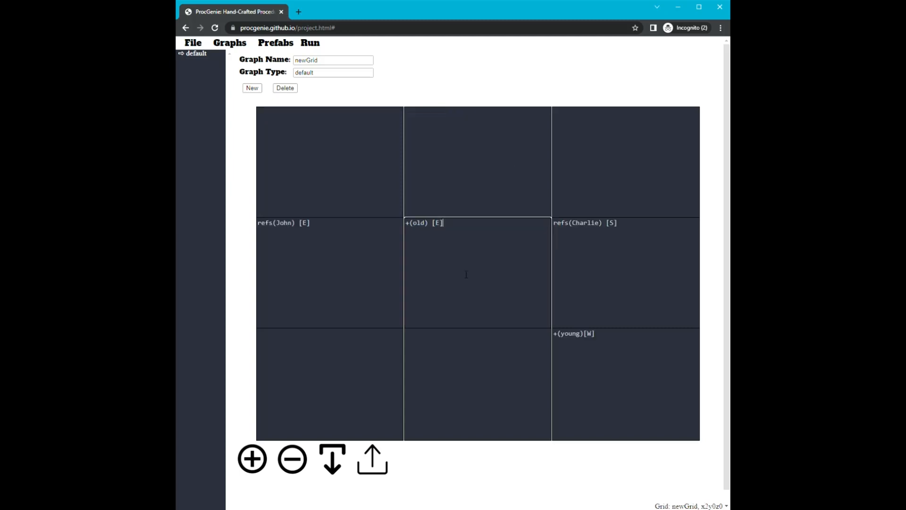
click(545, 378)
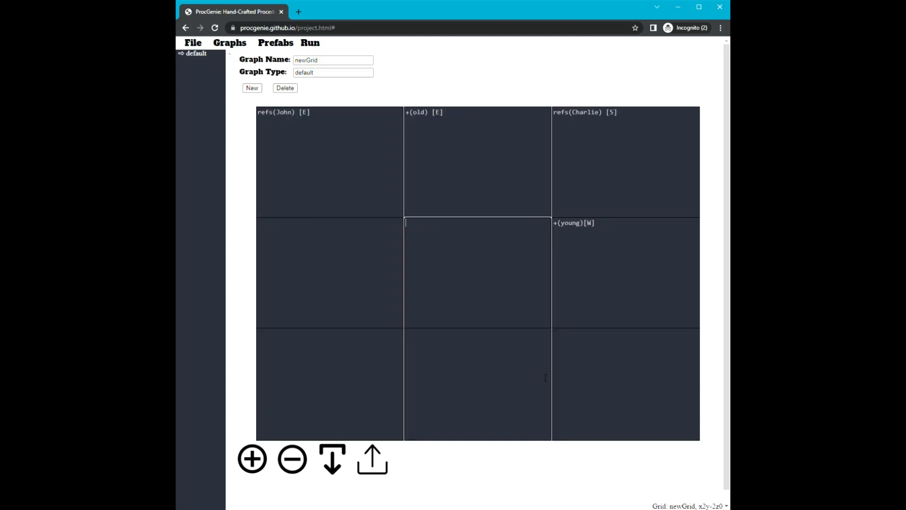
drag(592, 230, 586, 229)
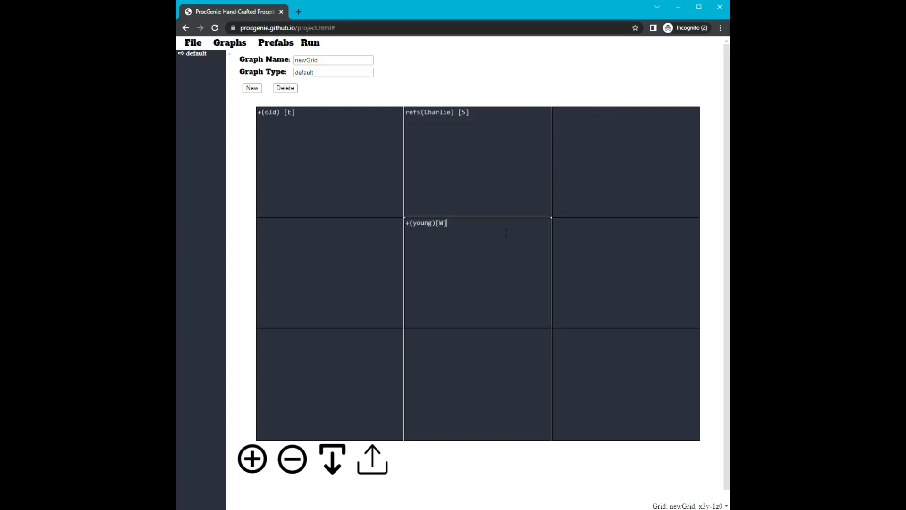
click(350, 244)
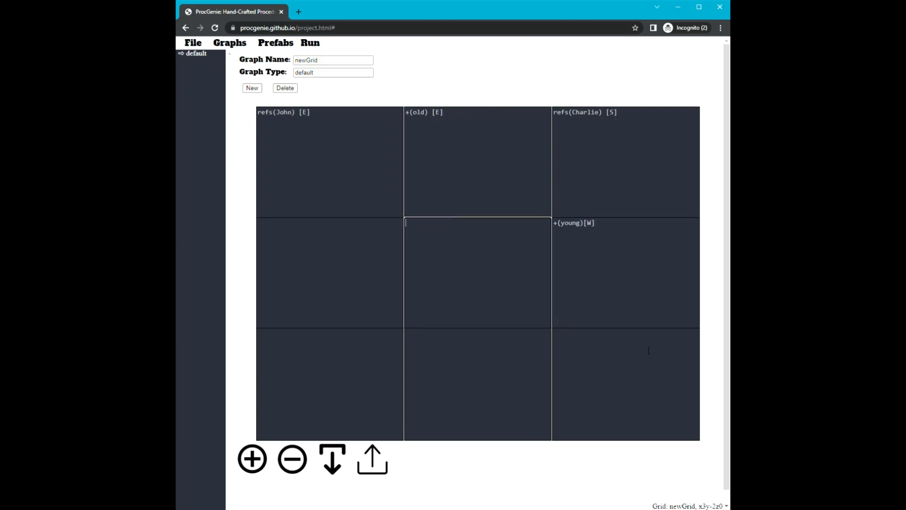
text(refs(John))
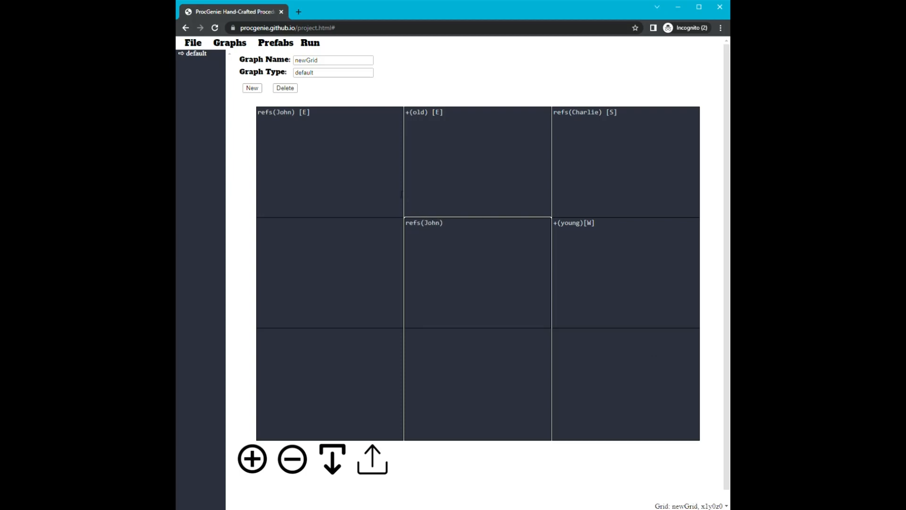
Examine the whole path cell by cell, checking which reference is active at +(old) and +(young) and where the path ends.
click(378, 183)
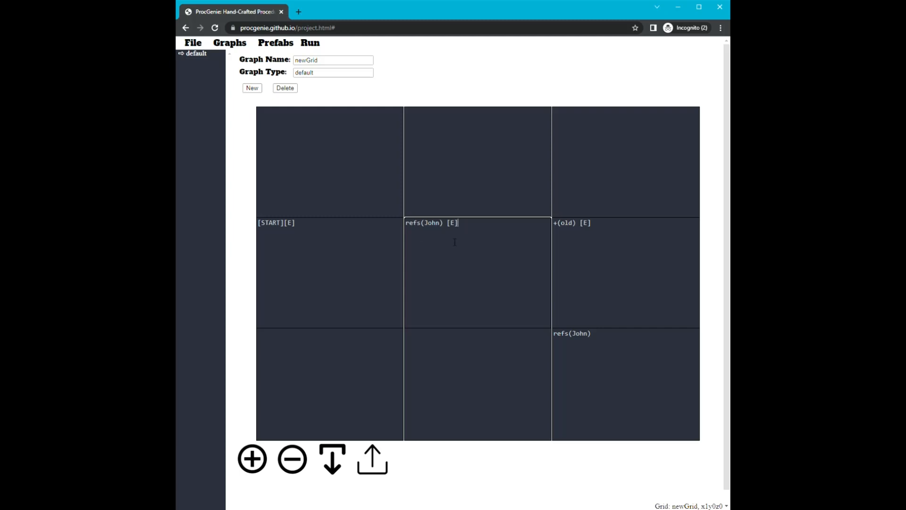
click(598, 250)
drag(428, 230, 406, 230)
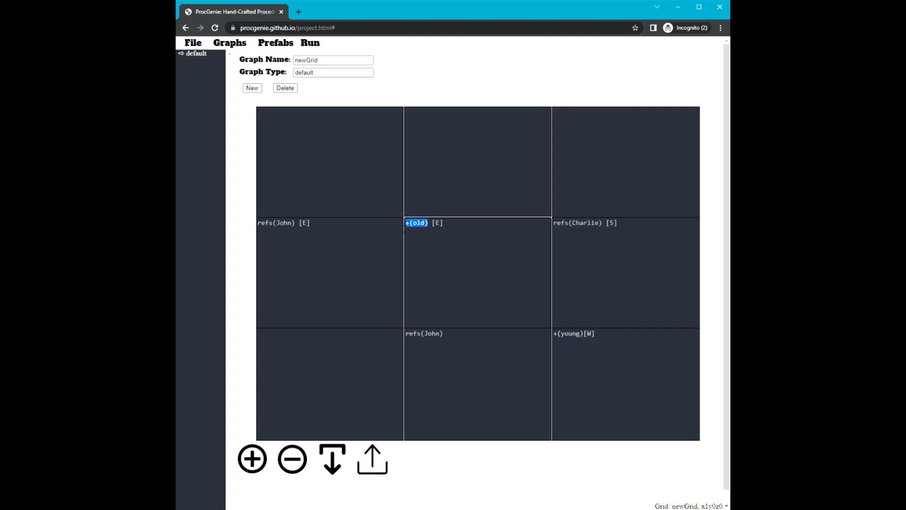
drag(293, 229, 331, 236)
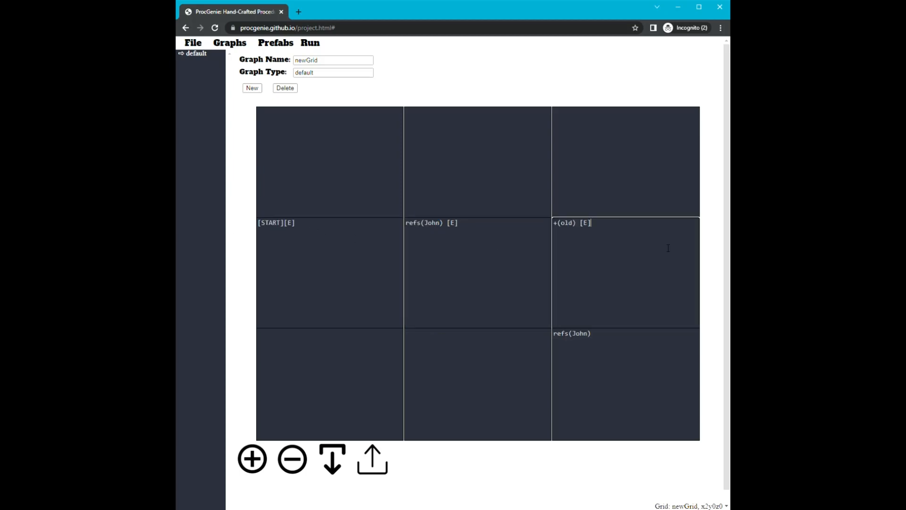
click(637, 248)
click(607, 247)
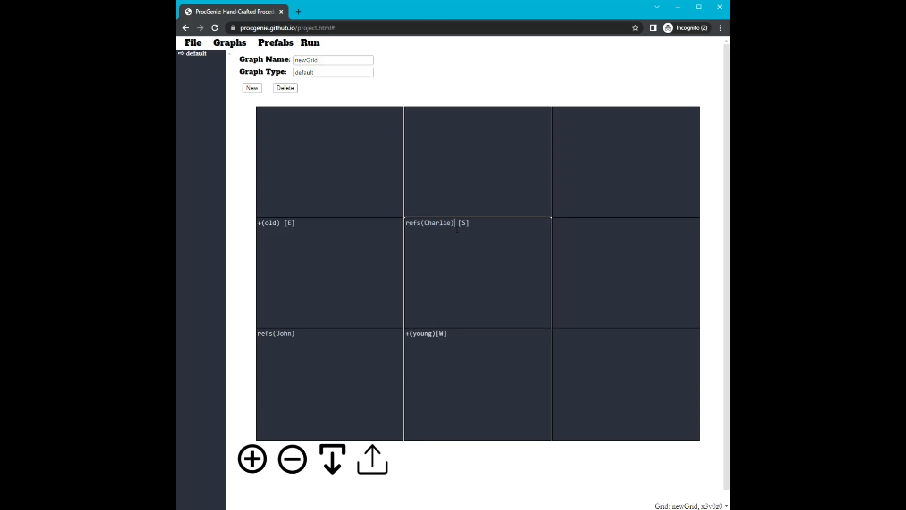
drag(457, 230, 391, 231)
click(409, 231)
click(443, 337)
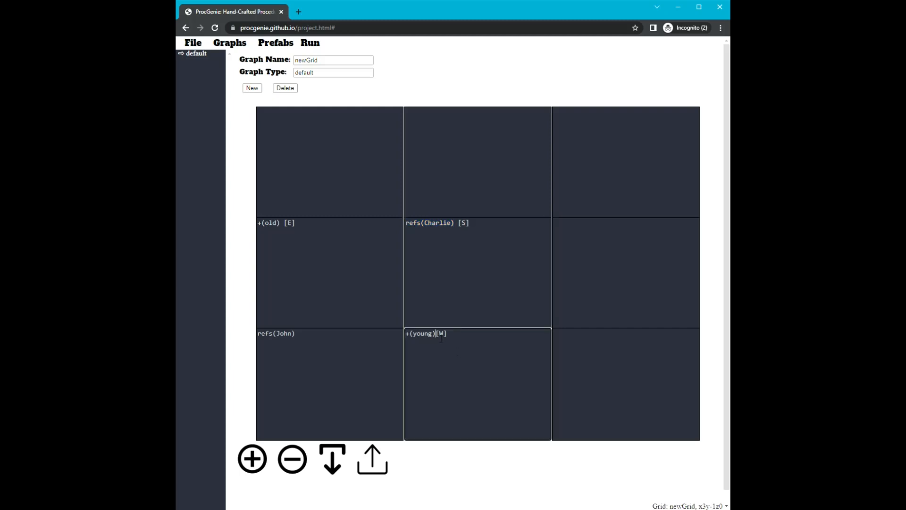
click(331, 345)
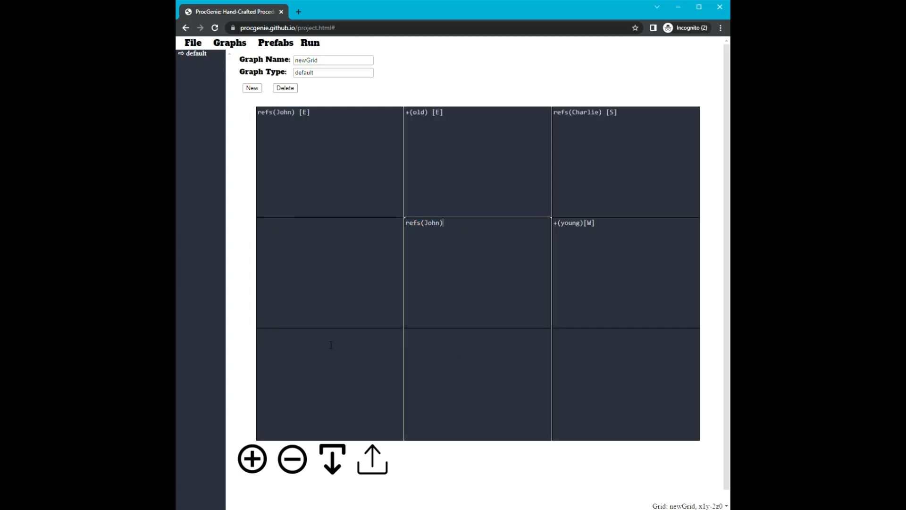
click(439, 230)
click(472, 191)
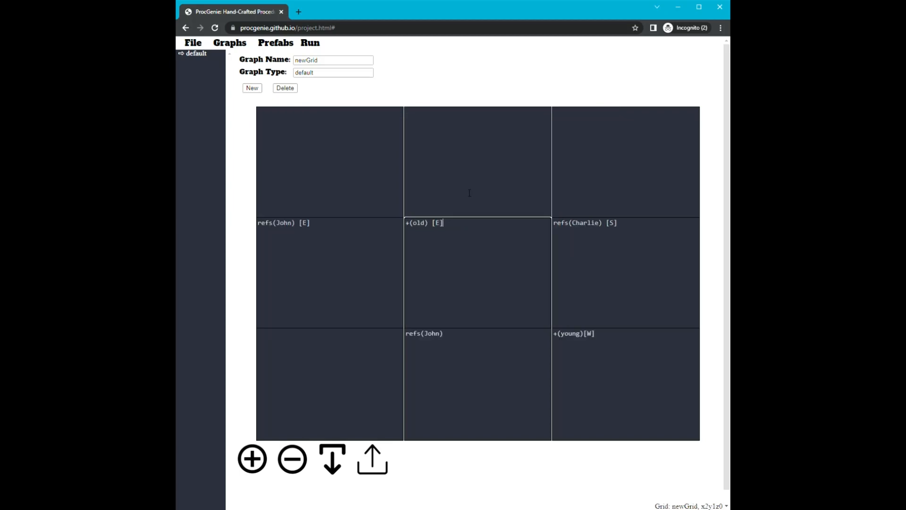
click(454, 340)
mouse_move(299, 231)
mouse_down()
mouse_move(270, 231)
mouse_move(283, 232)
mouse_up()
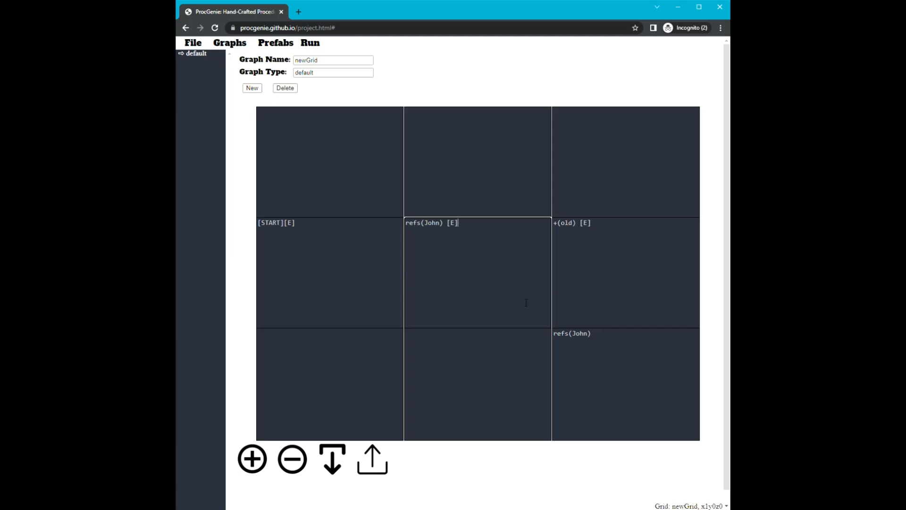
Enter [START][E] in the empty cell x0y3z0, three rows above the existing start cell.
click(542, 144)
click(537, 148)
click(366, 171)
click(364, 172)
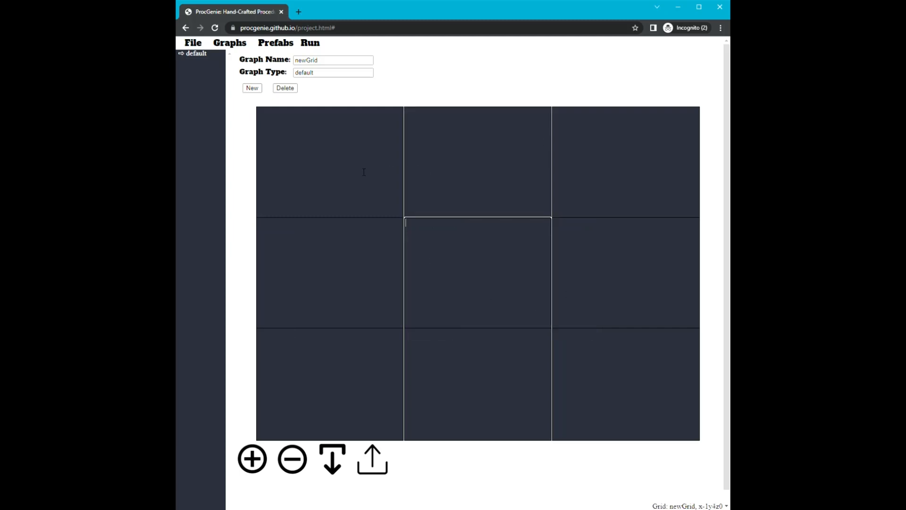
text([START][E])
Enter a refs() call listing five first names separated by spaces, followed by [E], in the cell east of the new start.
key(Tab)
text(refs()
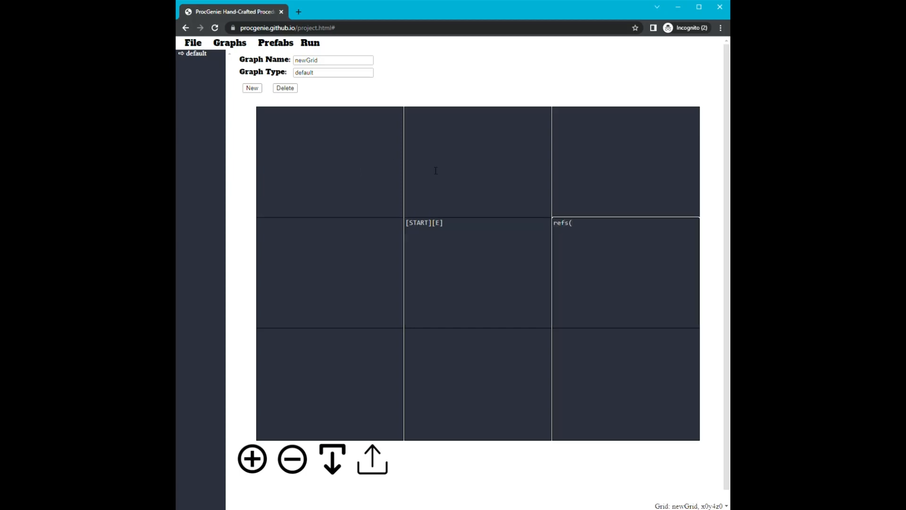
click(653, 273)
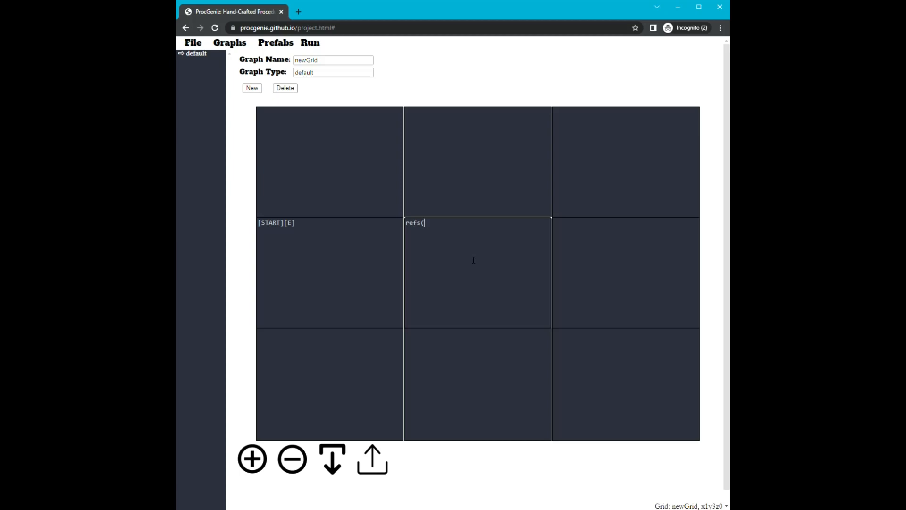
text(John Charlie Bob Sally Iris) [E])
Enter +(firefighters) in the cell east of the five-name refs() cell.
click(576, 244)
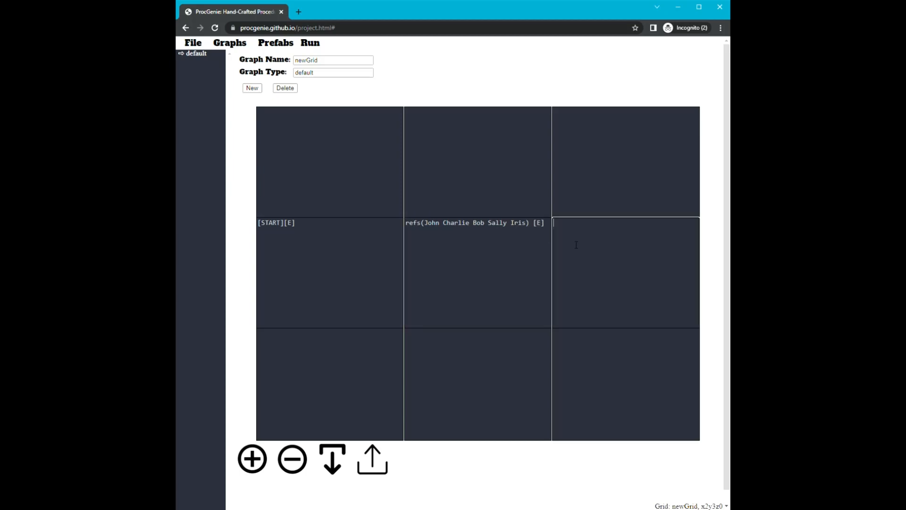
text(+()
text(firefighters))
drag(431, 227, 444, 228)
click(448, 229)
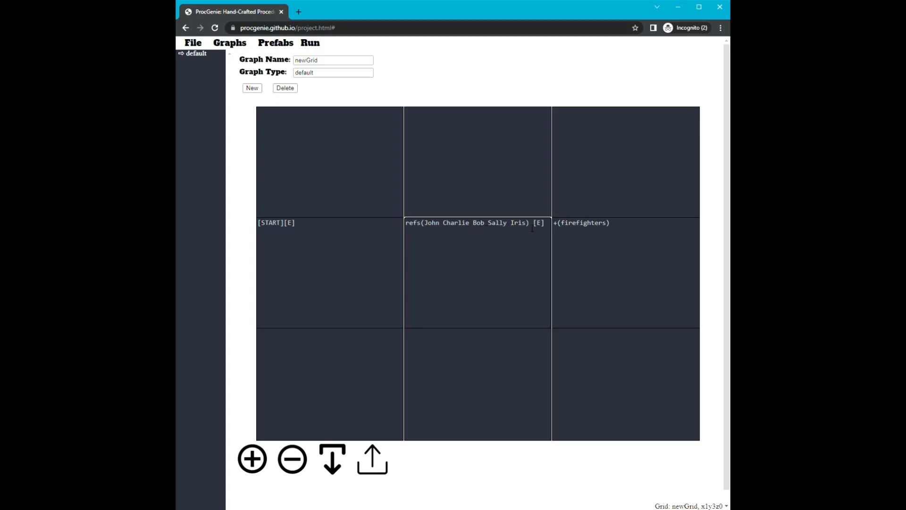
drag(611, 229, 548, 229)
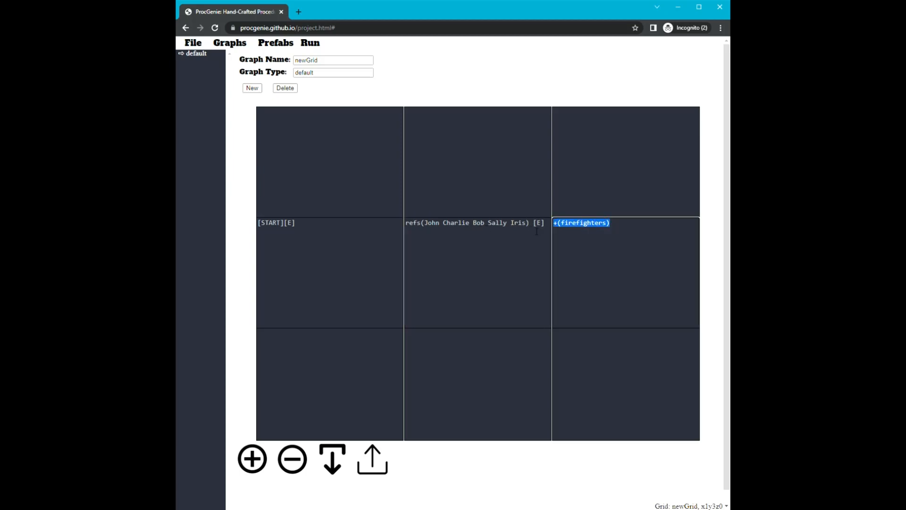
click(605, 262)
click(380, 251)
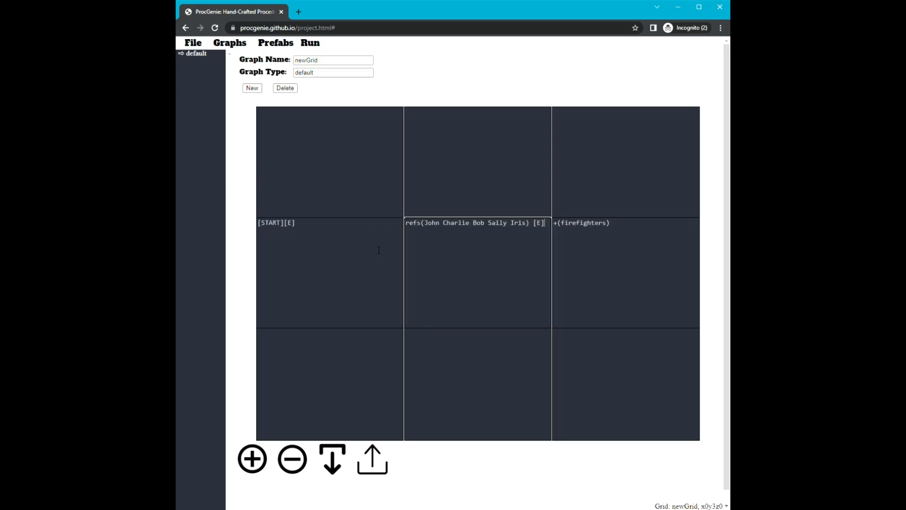